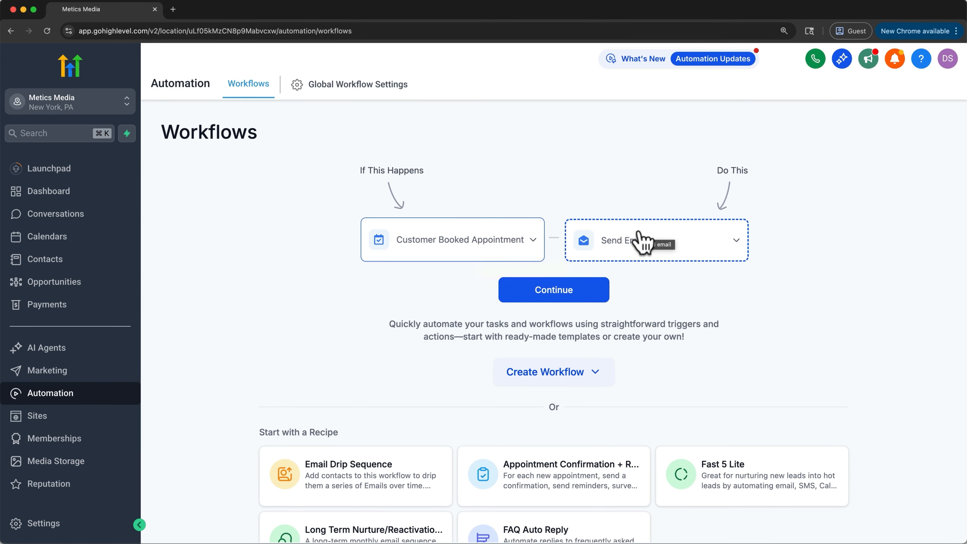
Set the quick workflow builder to Call Status with Add Contact Tag and view the options for creating a workflow
left_click(524, 244)
left_click(484, 382)
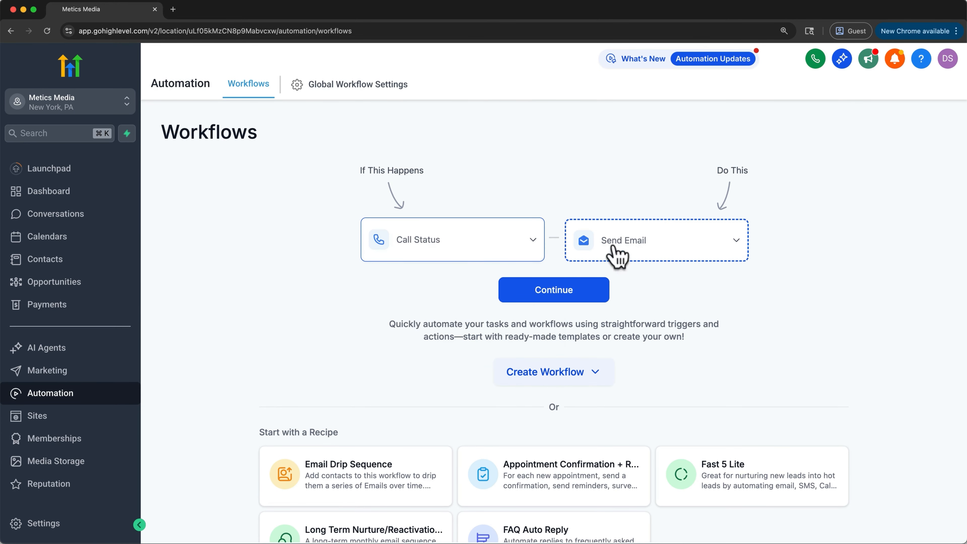
left_click(621, 246)
left_click(648, 350)
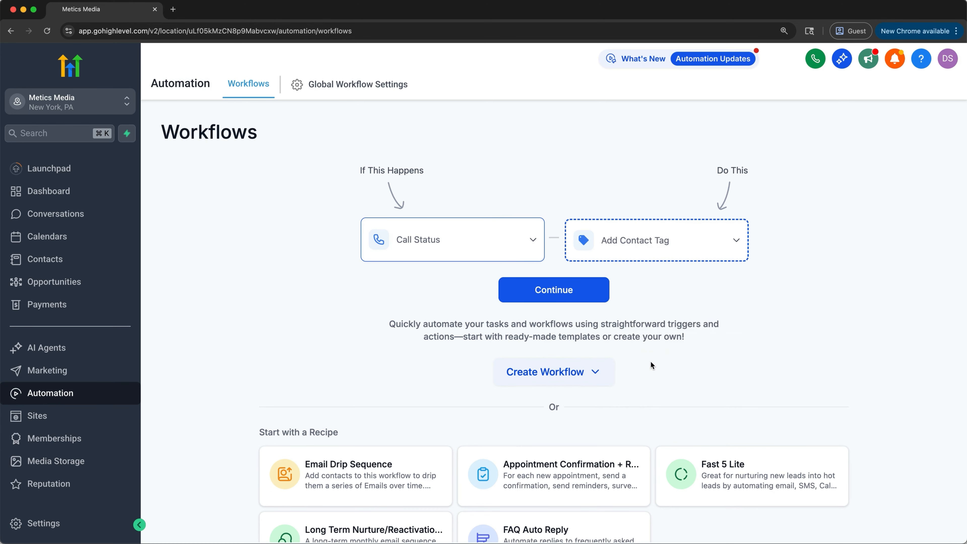
left_click(597, 375)
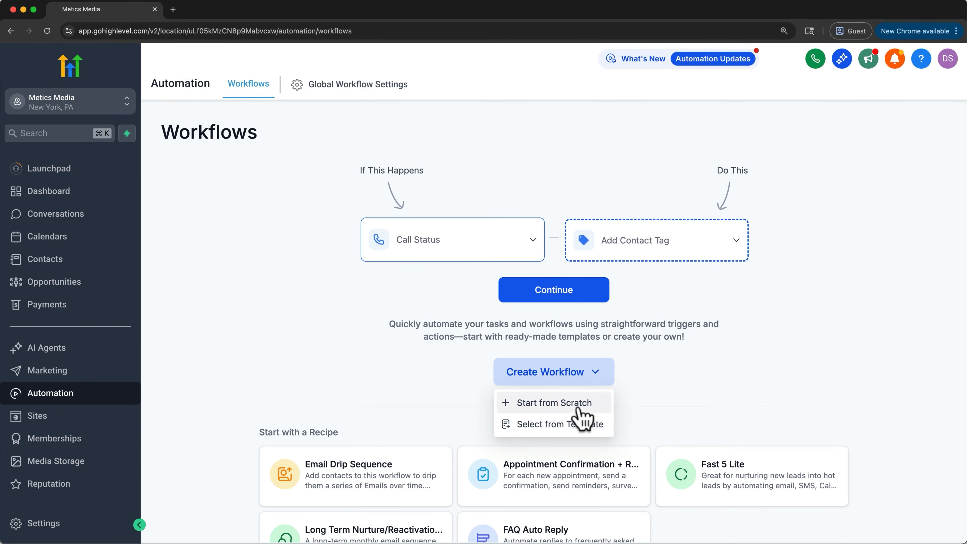
left_click(455, 425)
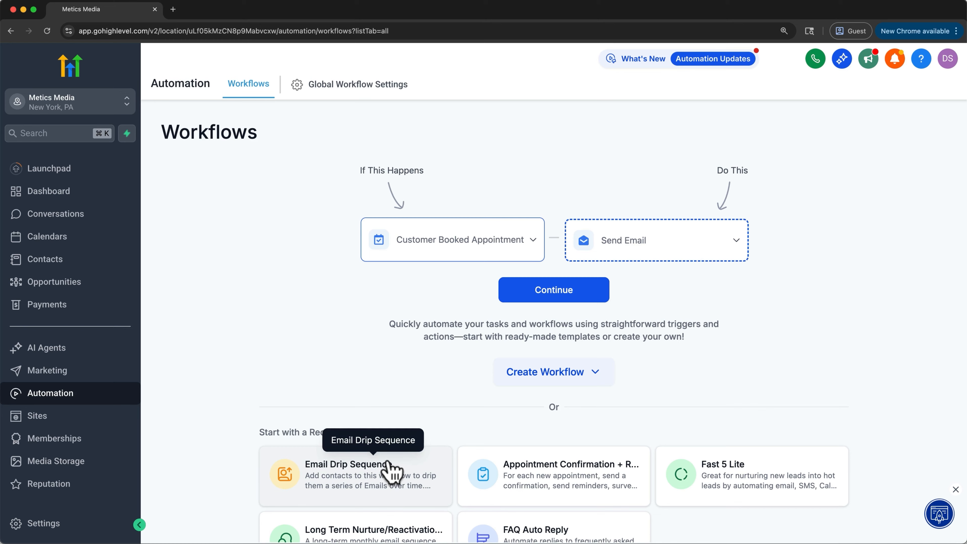
Create a workflow from the Email Drip Sequence recipe and view the triggers available for it
left_click(389, 472)
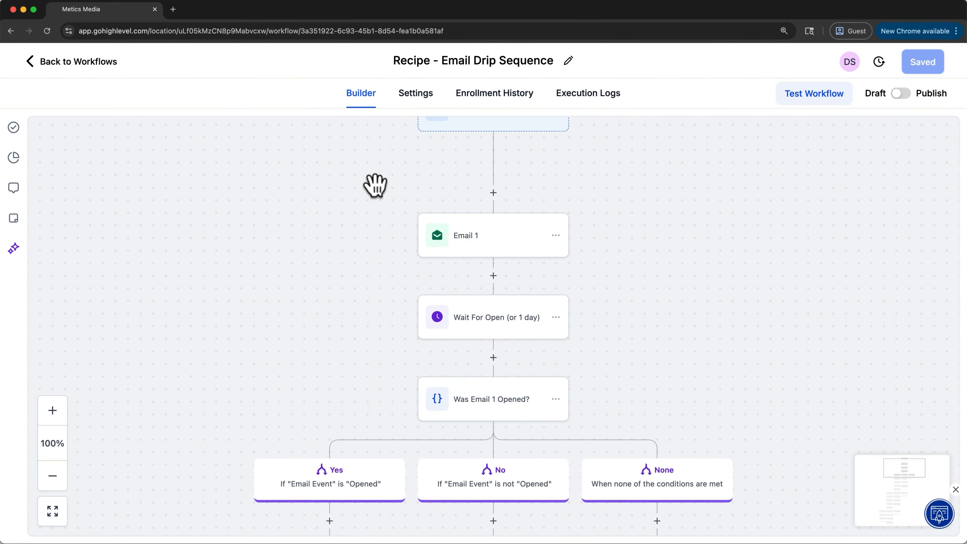
left_click(496, 168)
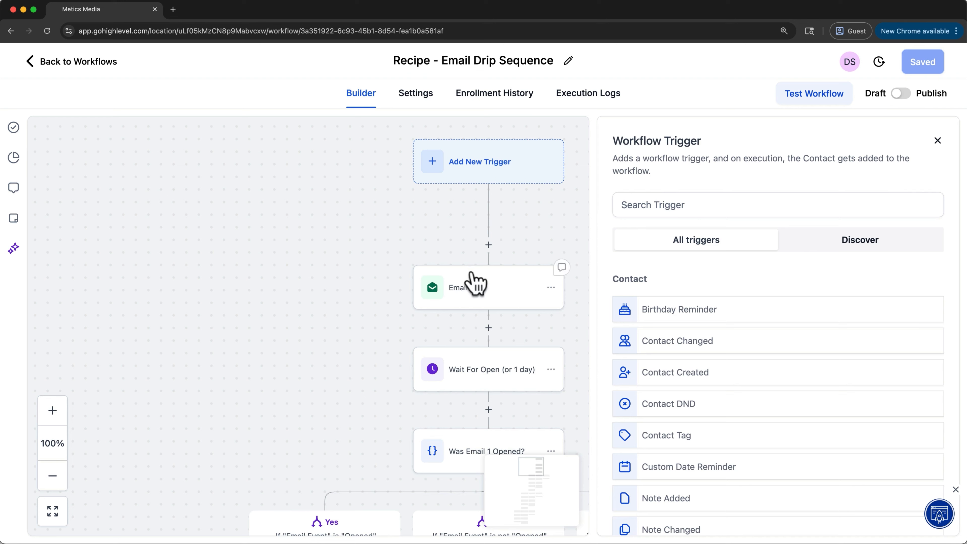
Open the Email 1 action, bring up the Workflow AI explanation of Email, and close the assistant
left_click(476, 284)
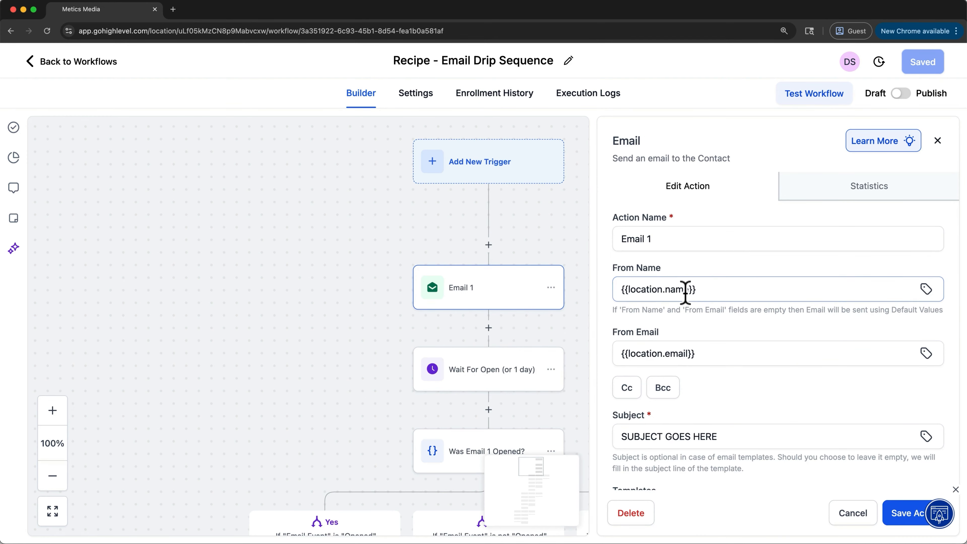
left_click(884, 142)
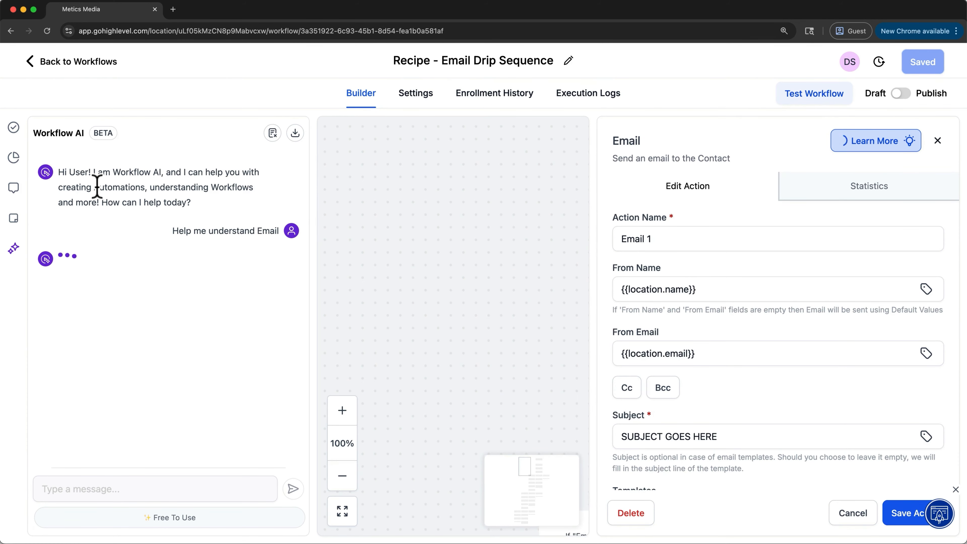
left_click(17, 255)
Try the Advertising template in the Email 1 action and cancel the edit
left_click(668, 354)
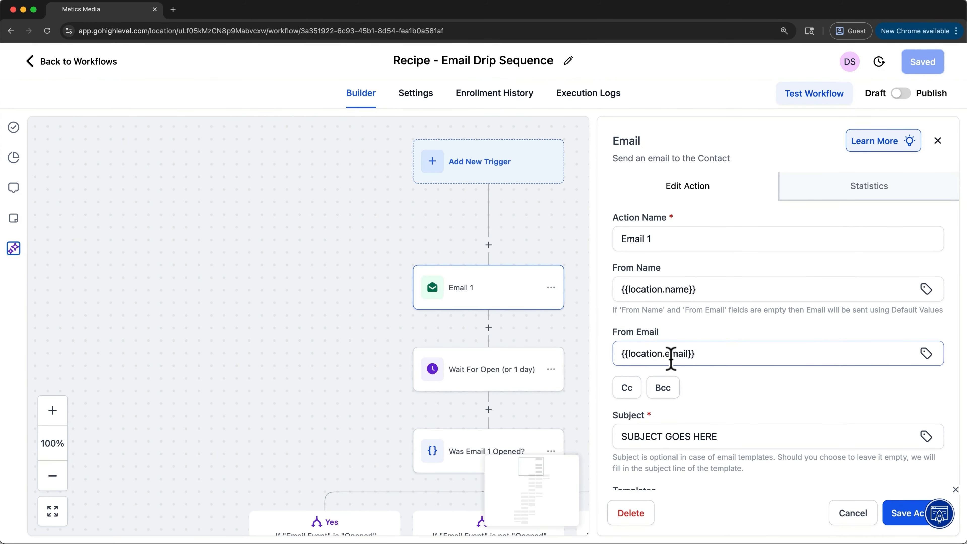
scroll(670, 359, "down", 1)
scroll(670, 359, "down", 6)
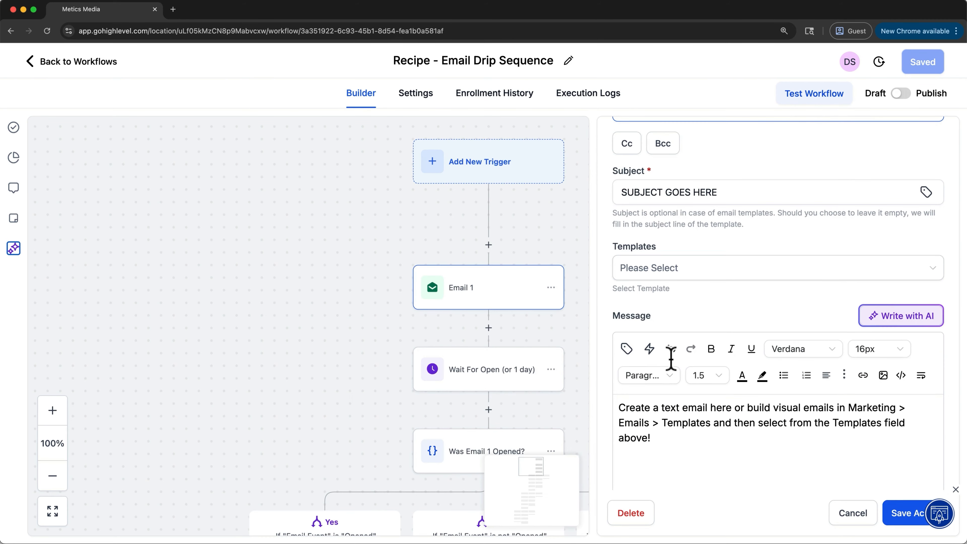
scroll(670, 359, "down", 2)
left_click(750, 214)
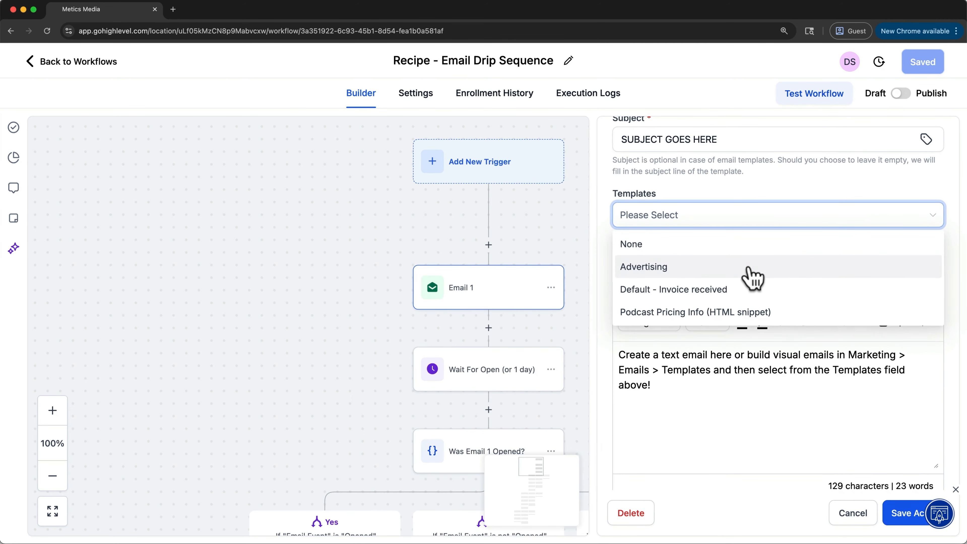
left_click(753, 278)
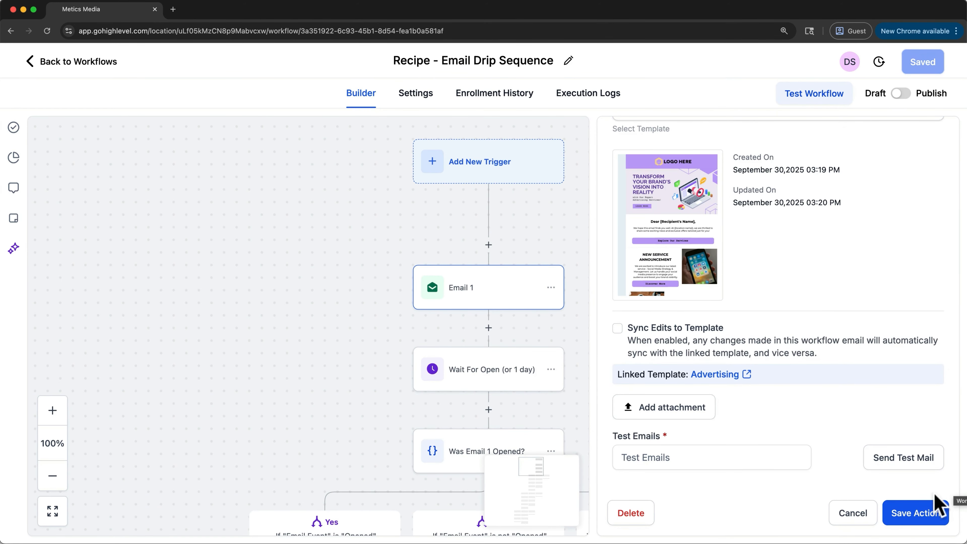
left_click(855, 515)
left_click(568, 330)
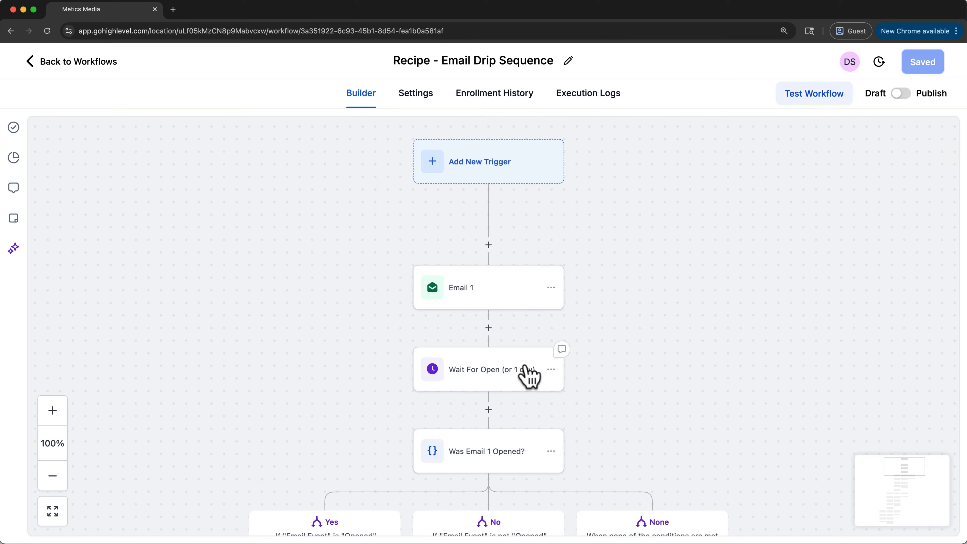
Review the email event choices and timeout settings of the first Wait For Open action, and close it without saving
left_click(514, 371)
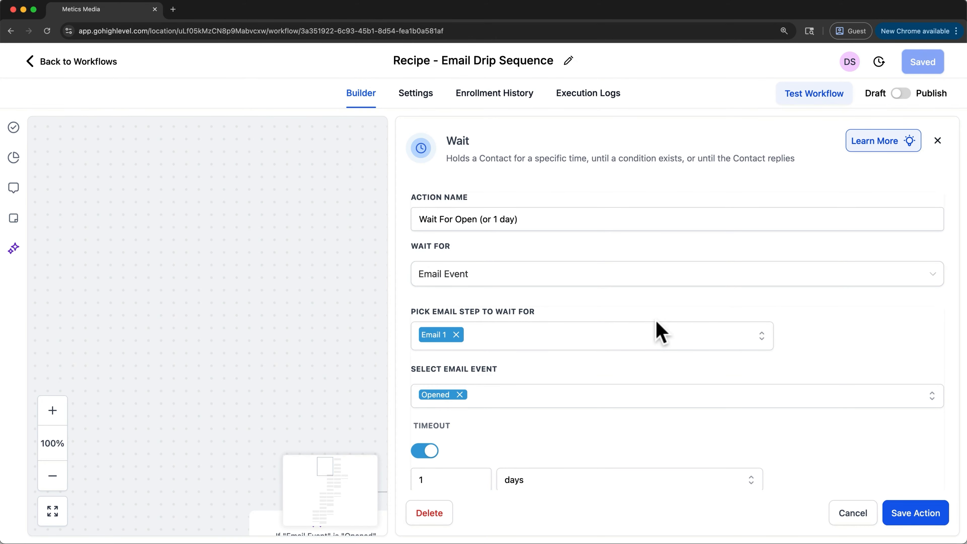
scroll(657, 322, "down", 3)
left_click(657, 297)
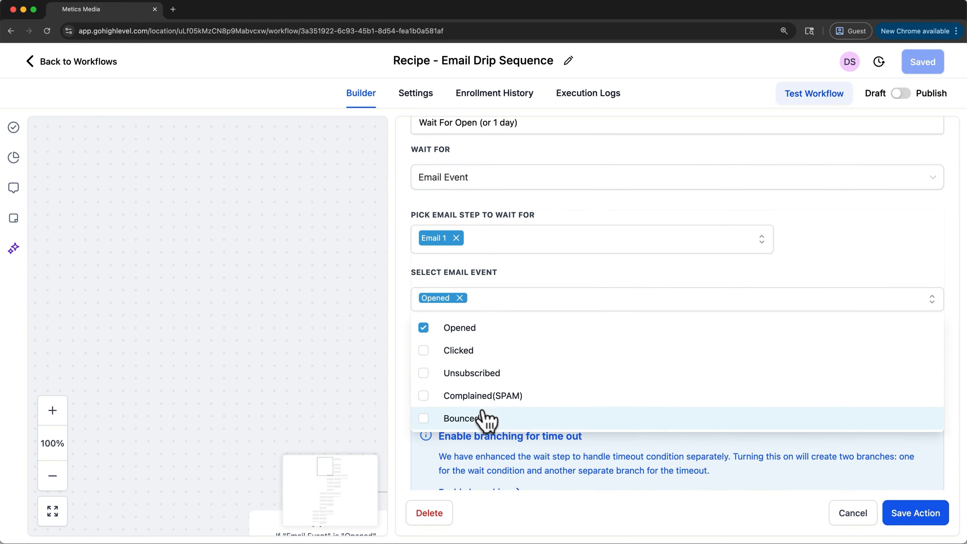
left_click(801, 256)
scroll(802, 256, "down", 1)
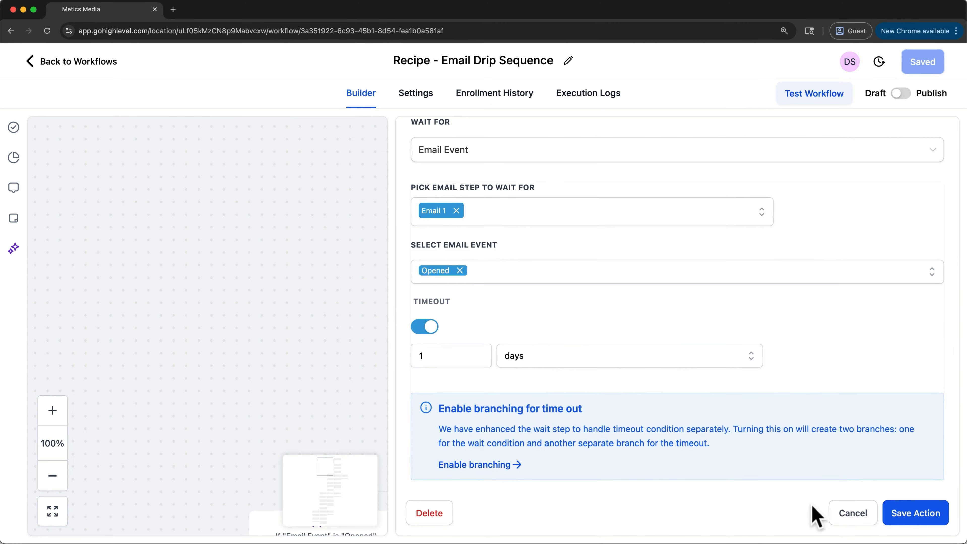
left_click(850, 513)
Examine the branches and scenario recipe options of the Was Email 1 Opened? condition, and close it without saving
scroll(634, 436, "down", 4)
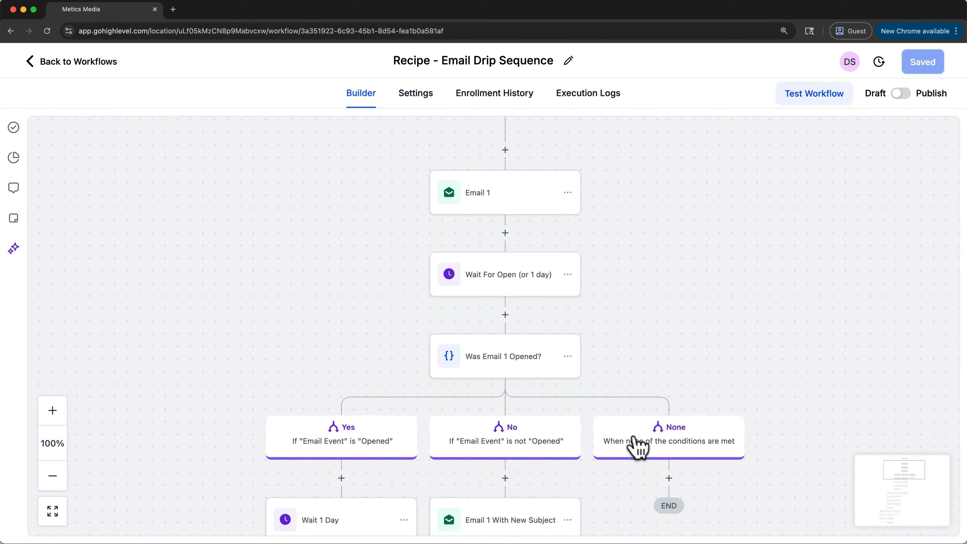
left_click(482, 309)
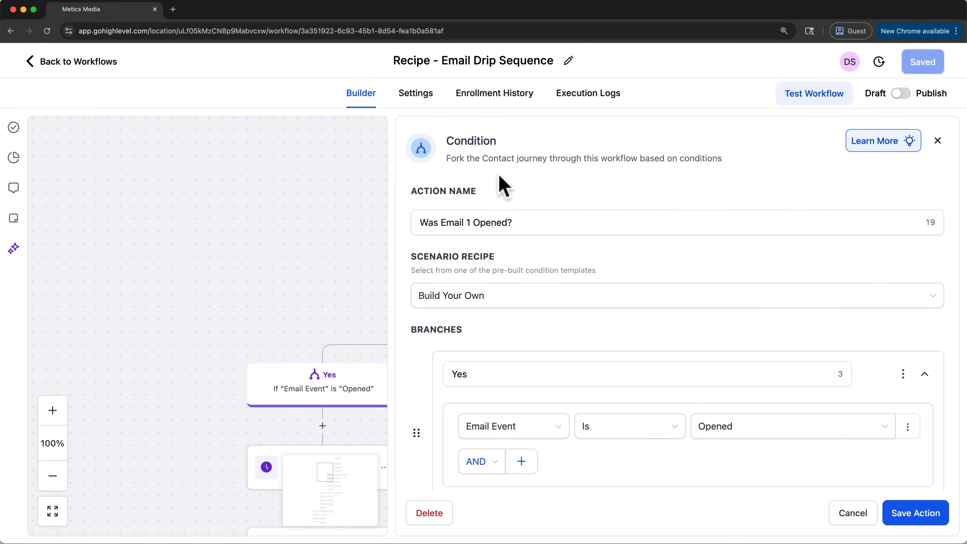
scroll(557, 253, "down", 5)
scroll(602, 233, "down", 2)
scroll(617, 343, "up", 4)
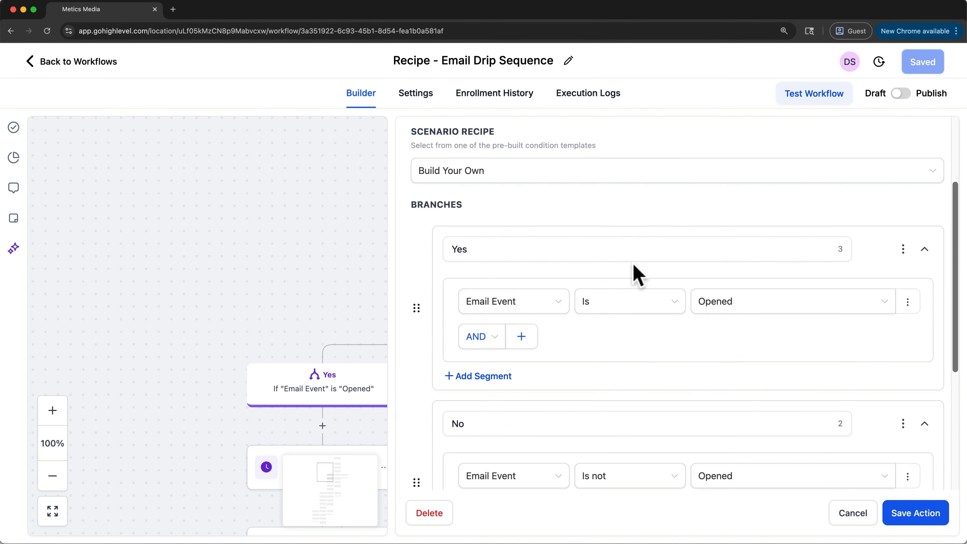
left_click(620, 180)
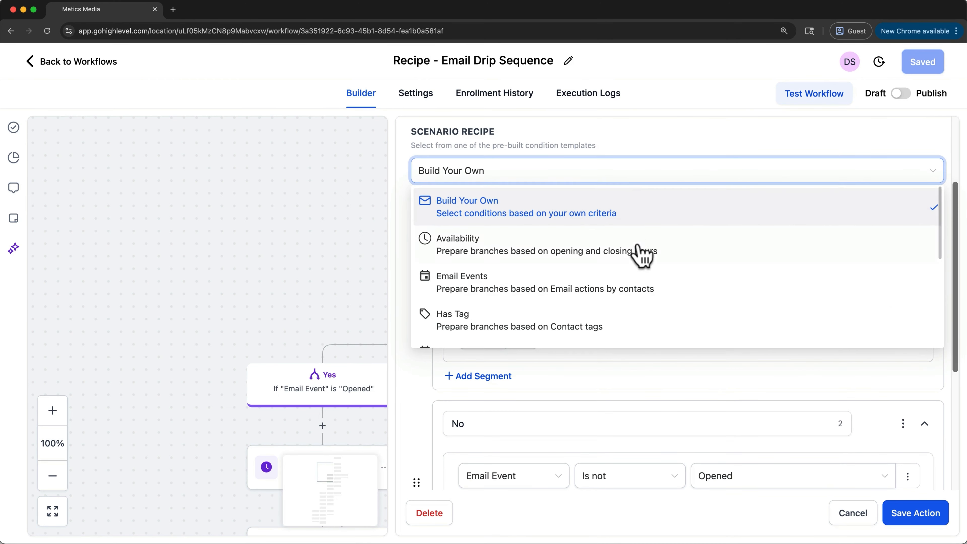
scroll(636, 267, "down", 5)
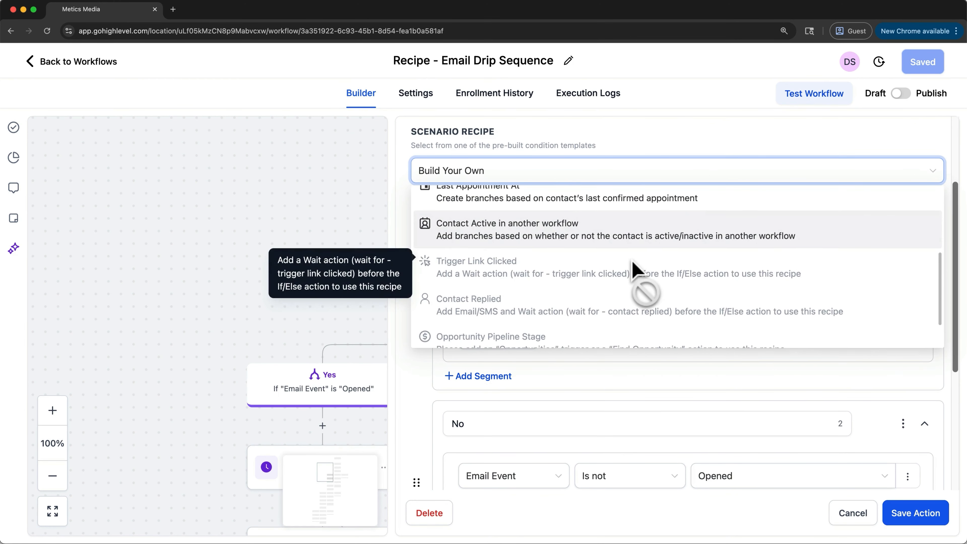
left_click(674, 143)
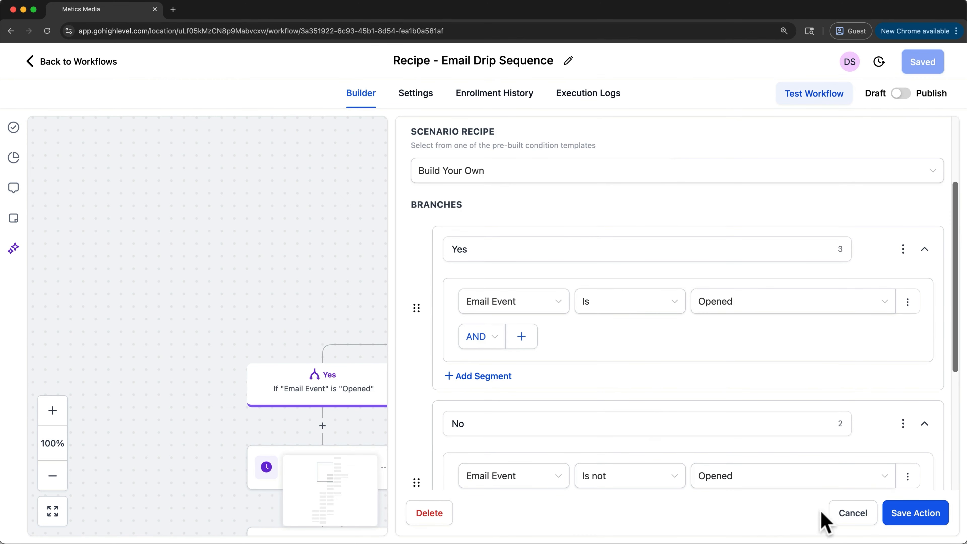
left_click(849, 514)
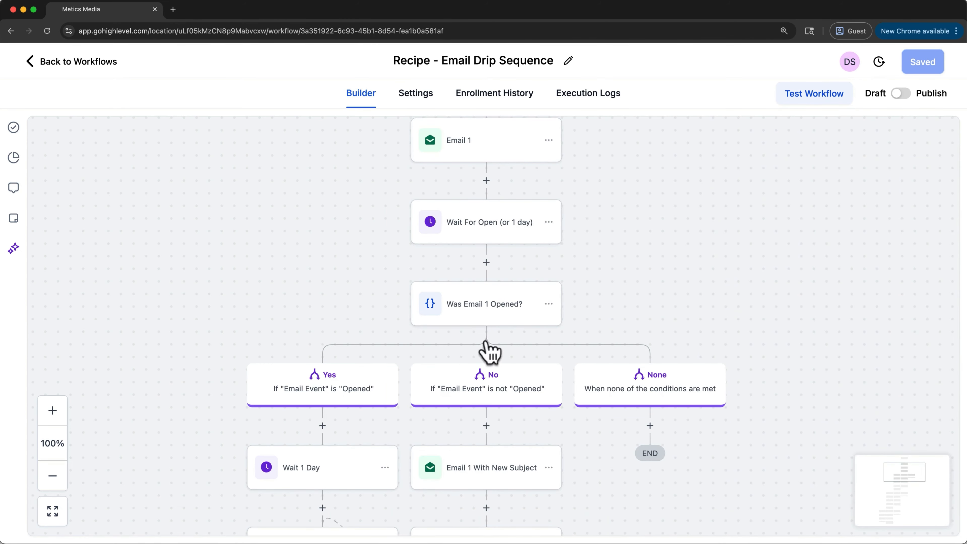
Examine the Yes and No branches of the drip sequence, following the waits, emails and Go To links down to Email 4
scroll(565, 369, "down", 3)
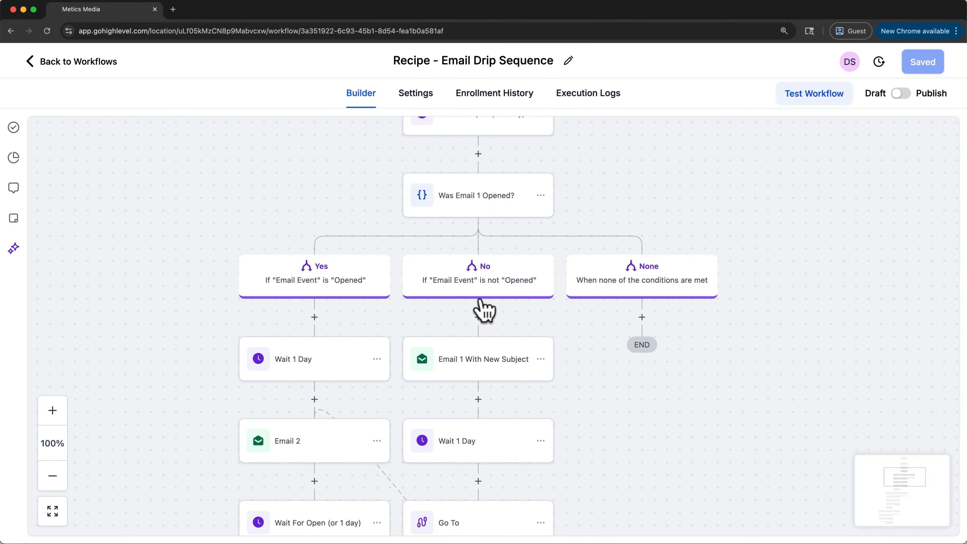
scroll(510, 372, "down", 5)
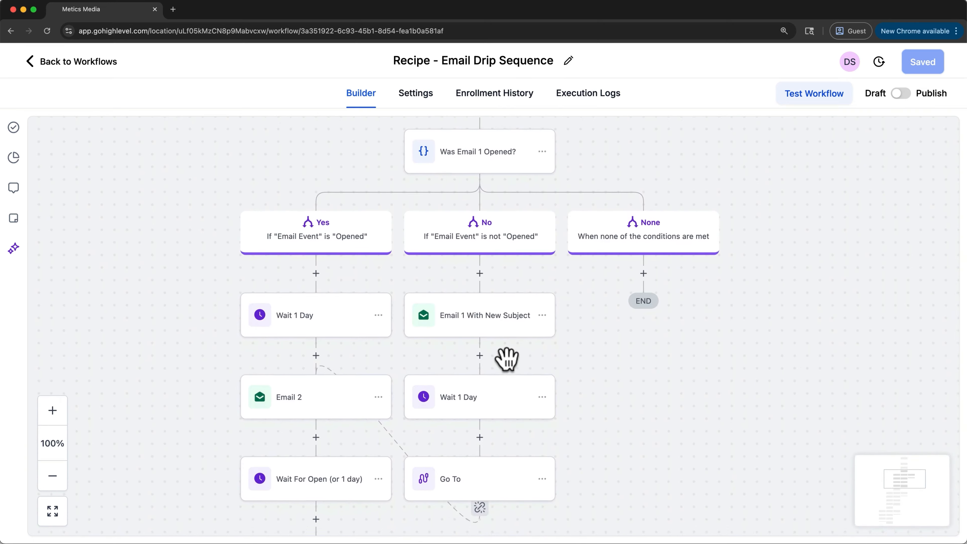
scroll(507, 359, "down", 1)
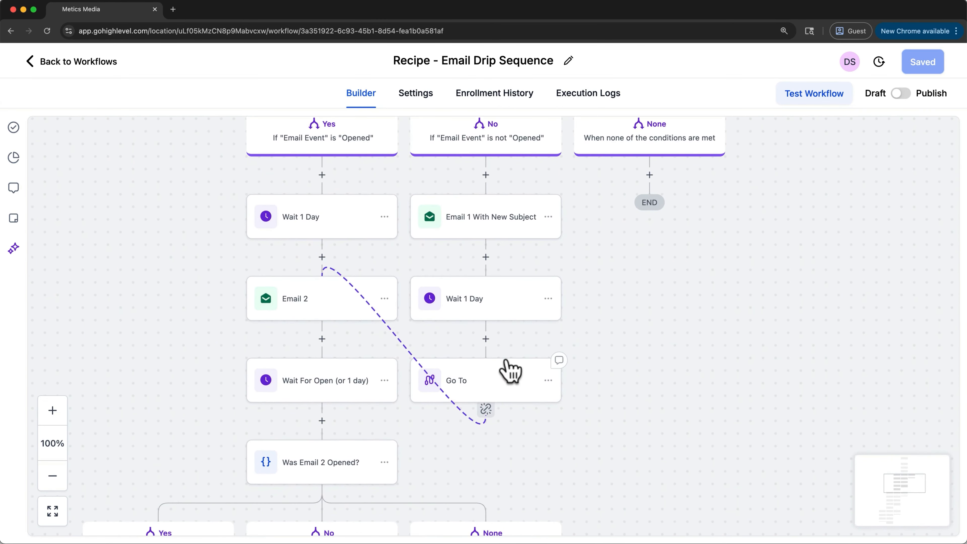
scroll(507, 358, "down", 3)
scroll(506, 358, "down", 1)
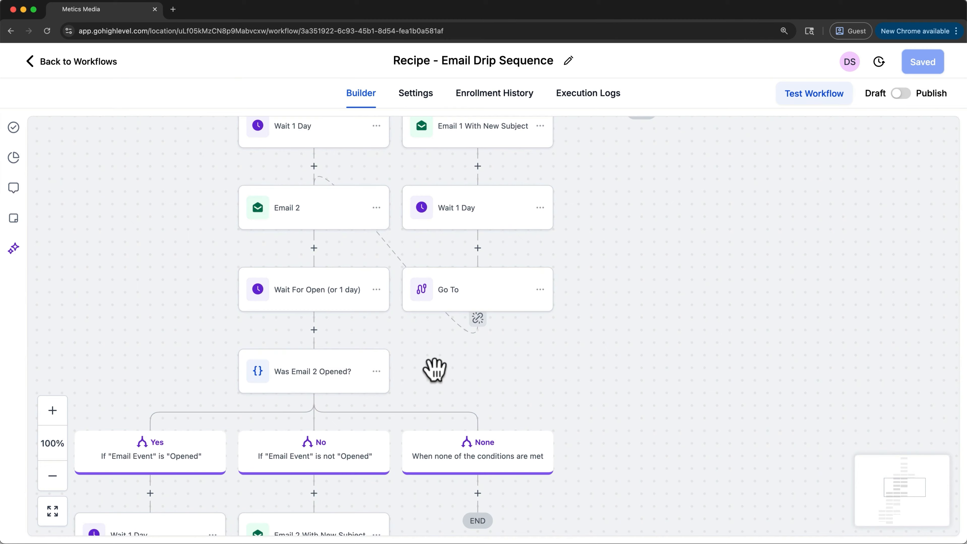
scroll(434, 367, "down", 8)
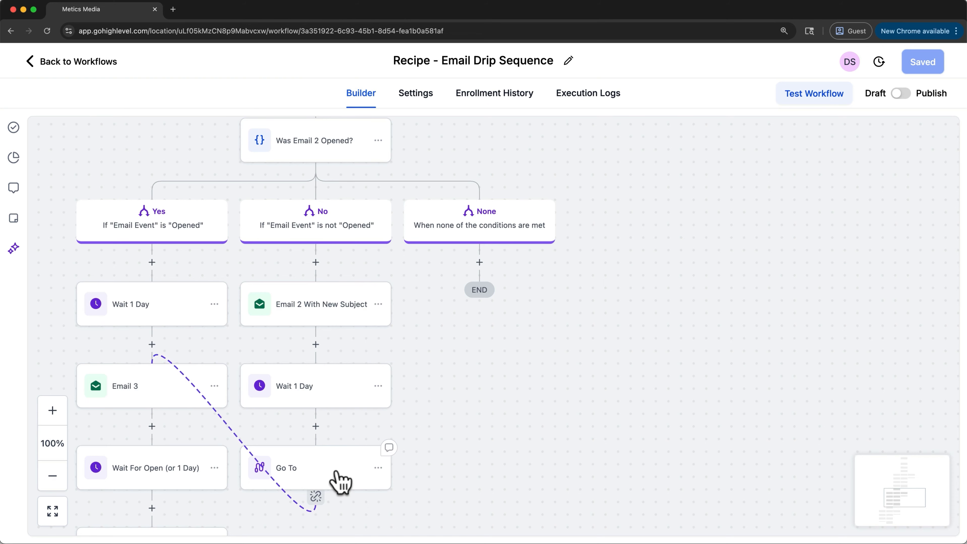
scroll(189, 377, "down", 10)
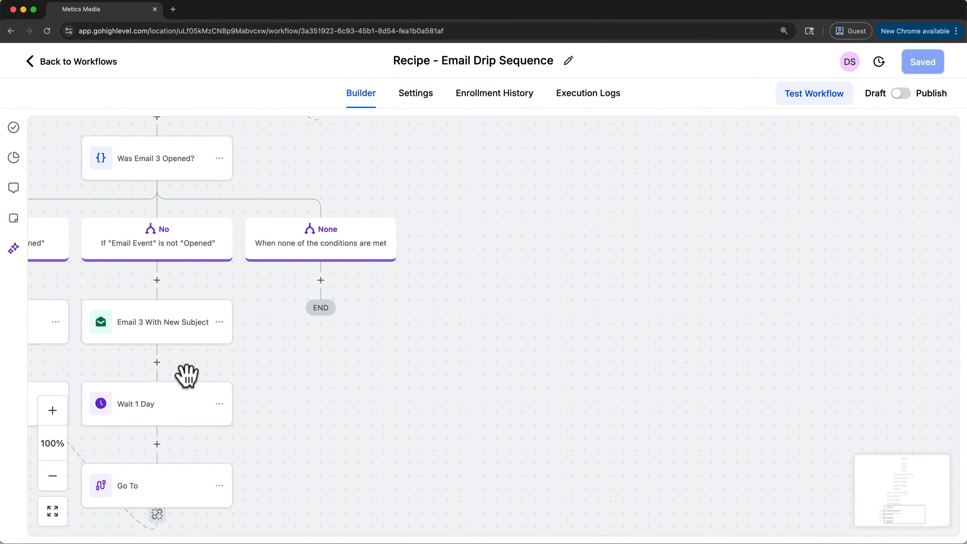
scroll(188, 381, "left", 5)
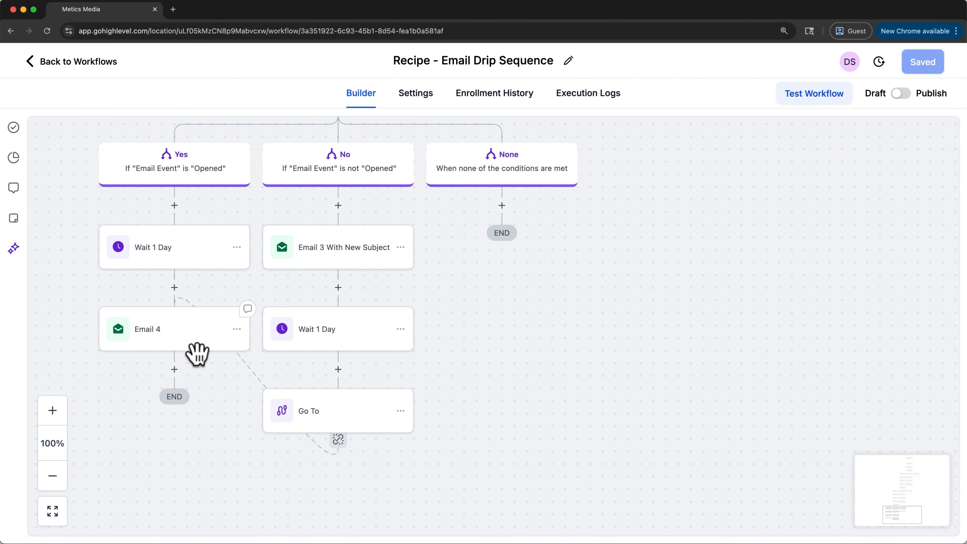
View the actions and third-party apps that can be added after Email 4, and close the list without choosing one
left_click(174, 369)
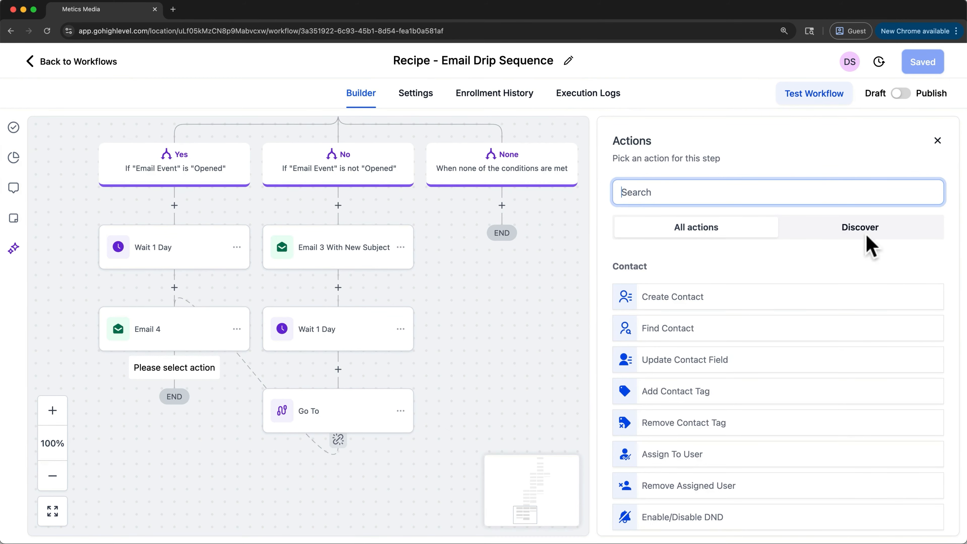
left_click(884, 228)
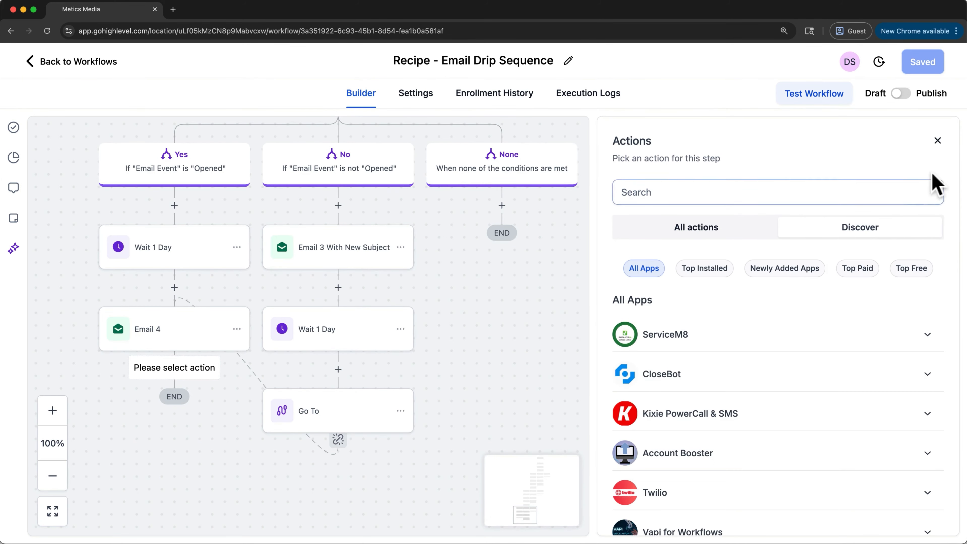
left_click(937, 141)
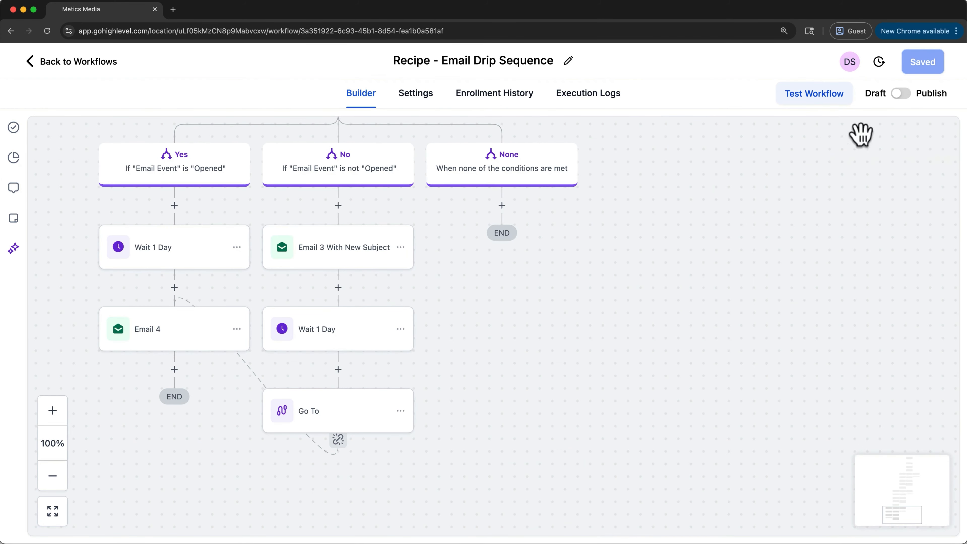
Run a test of the email drip workflow for one contact chosen from the contact list
left_click(811, 99)
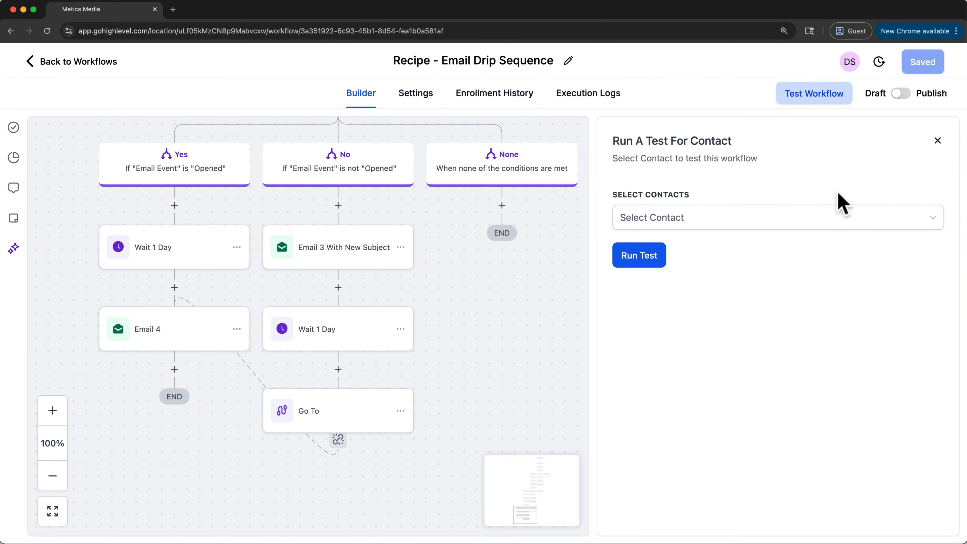
left_click(819, 222)
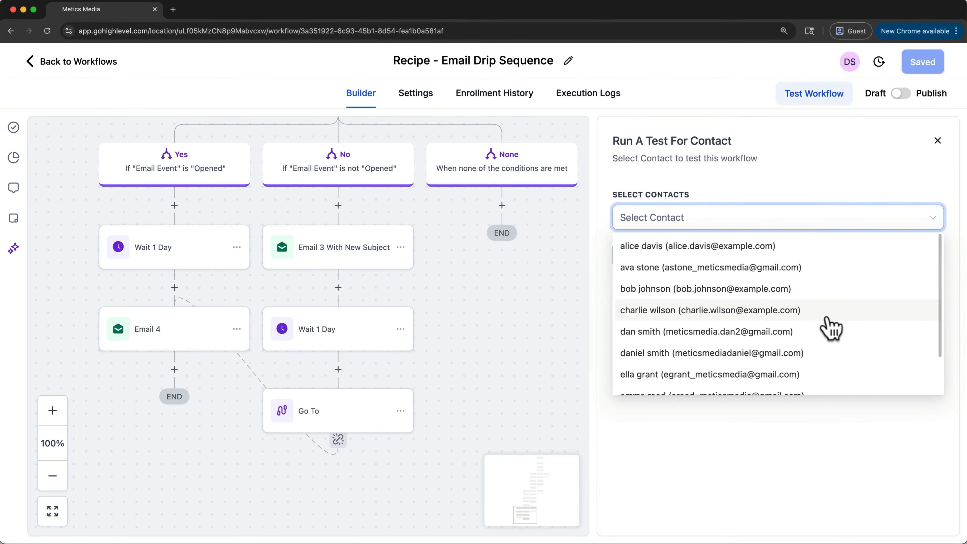
left_click(816, 332)
left_click(835, 429)
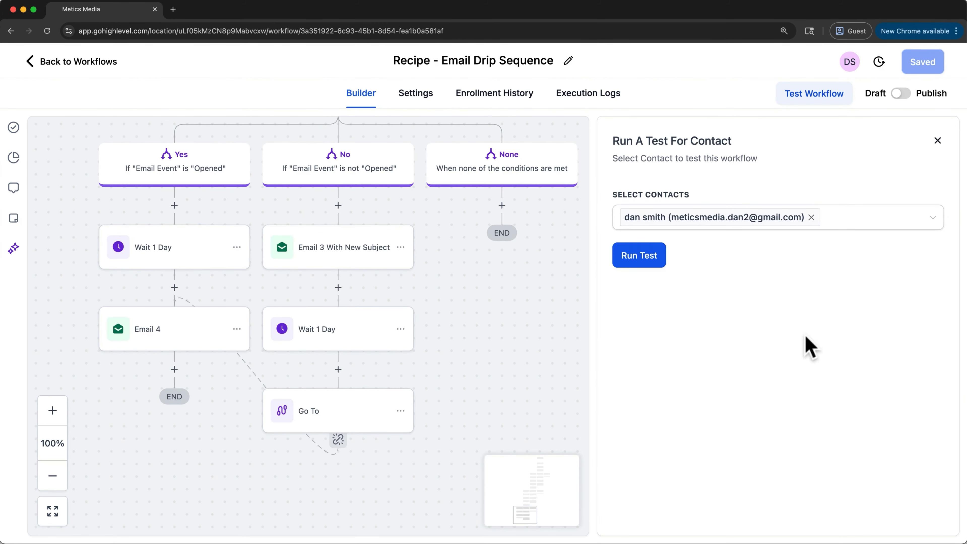
left_click(661, 254)
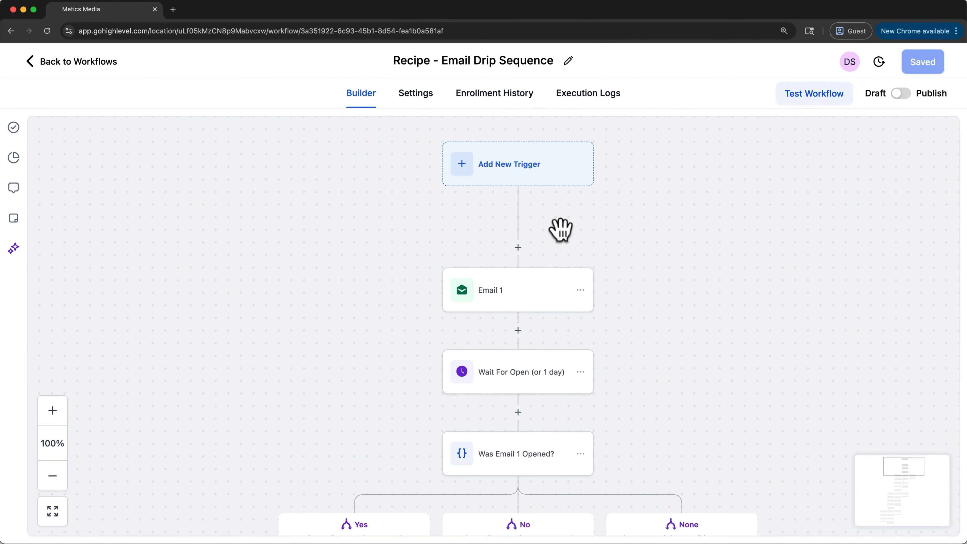
From the workflow list, generate an AI workflow that sends the advertising email template, waits a day, and resends it with a new subject line if unopened
left_click(91, 67)
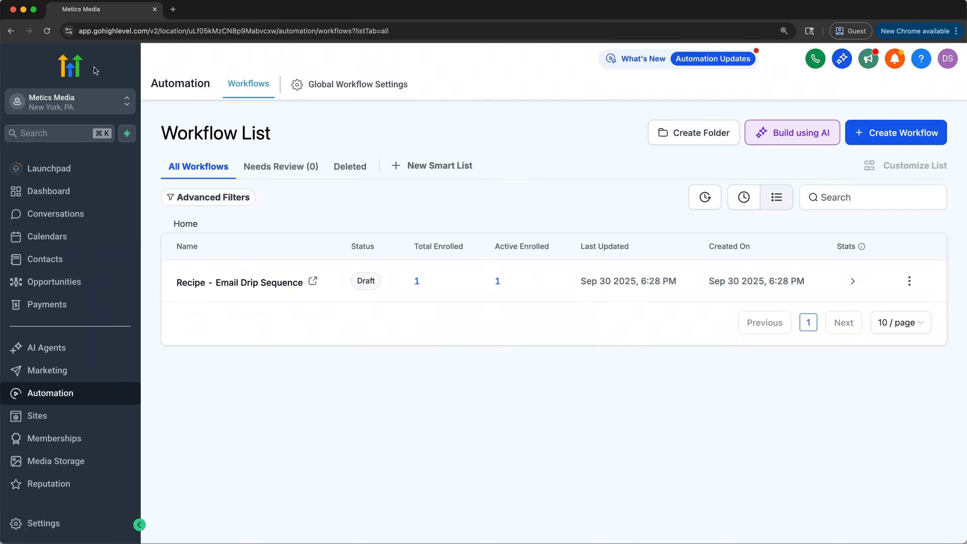
left_click(800, 139)
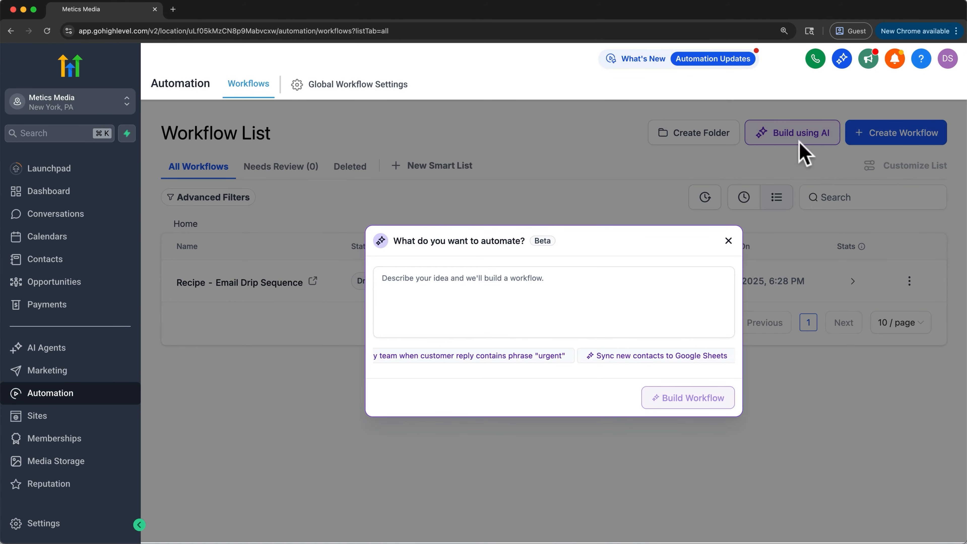
left_click(598, 300)
type("I want to send a contact my advertising email template, then wait a day, and then I want to send it to them again with a new subject line, if they haven't opened it.")
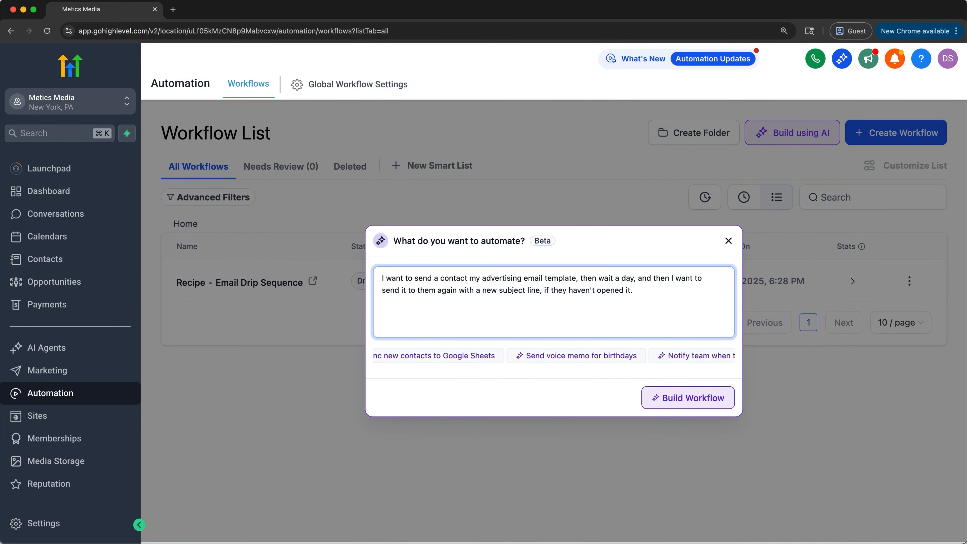
left_click(690, 398)
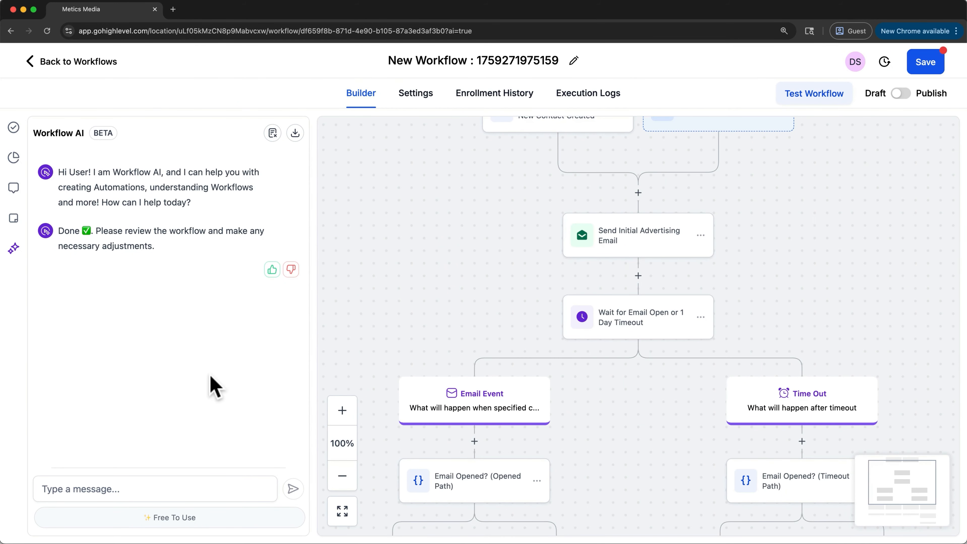
Examine the generated workflow from its trigger through the wait, Email Event and Time Out branches down to the resend email
scroll(527, 253, "up", 3)
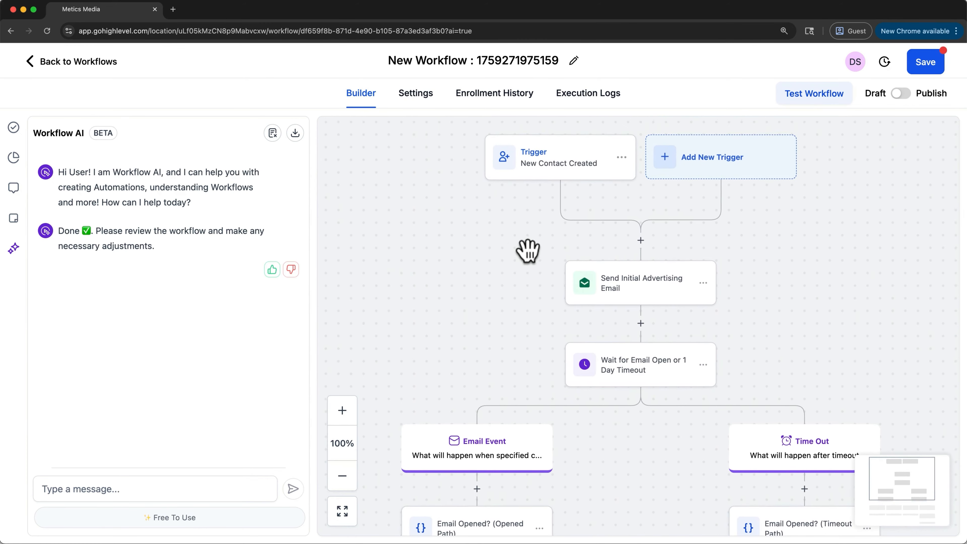
scroll(527, 251, "up", 2)
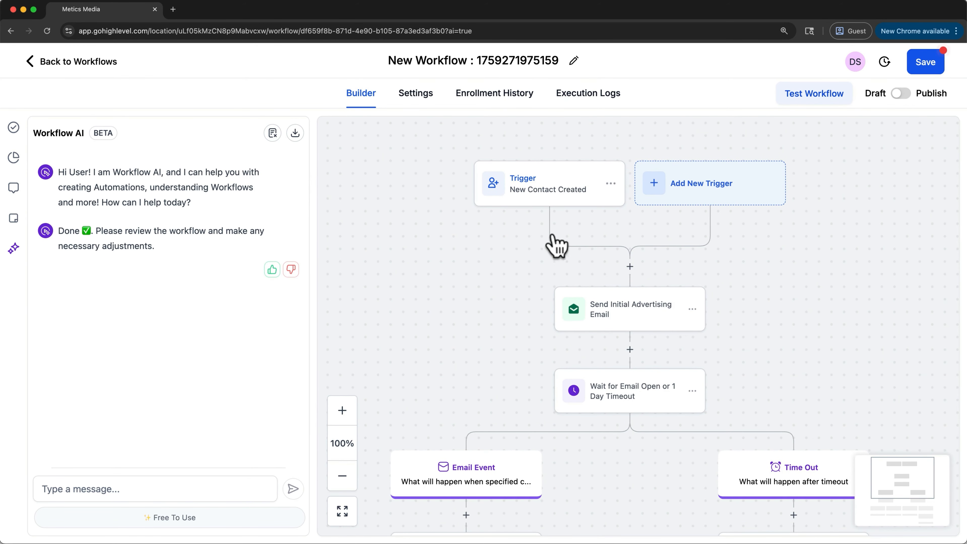
scroll(556, 251, "down", 3)
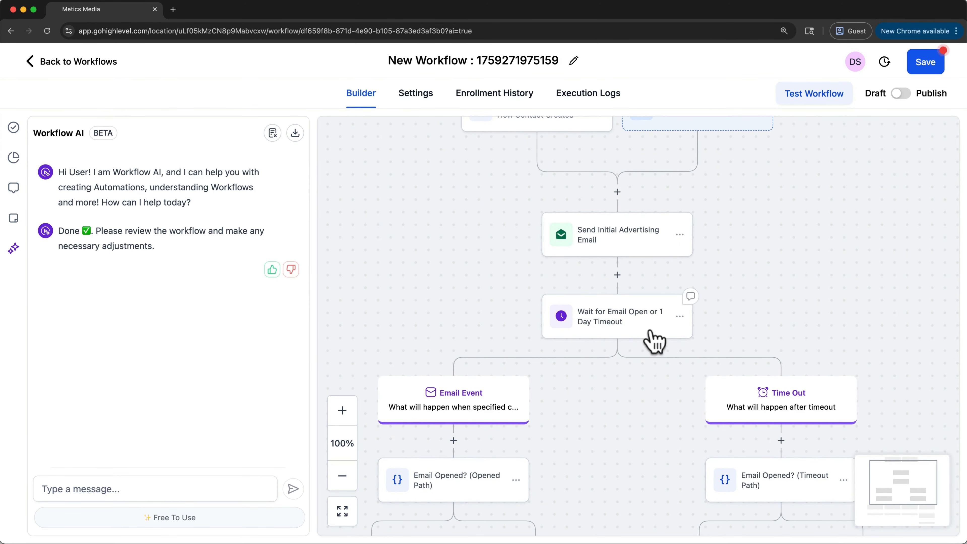
scroll(643, 338, "down", 4)
scroll(643, 338, "down", 3)
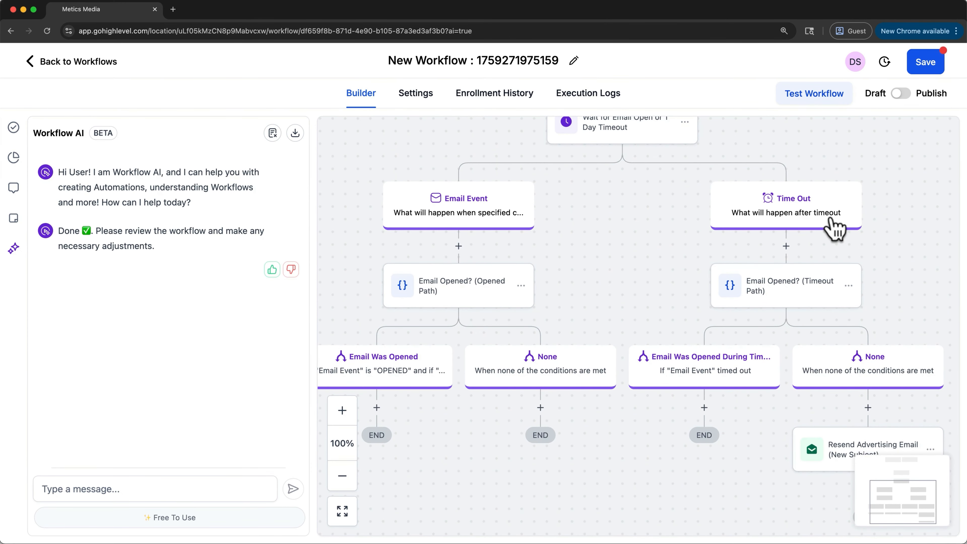
scroll(846, 429, "down", 3)
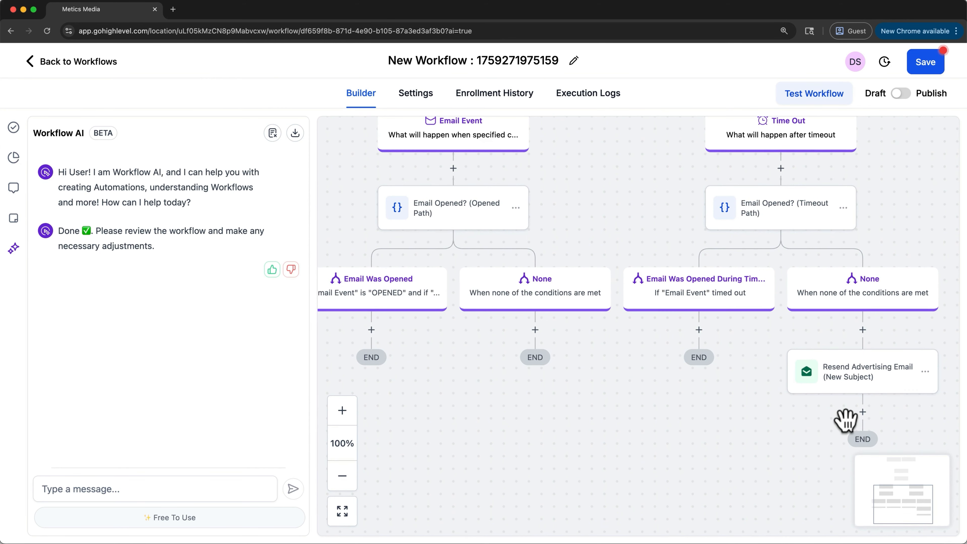
scroll(842, 416, "up", 1)
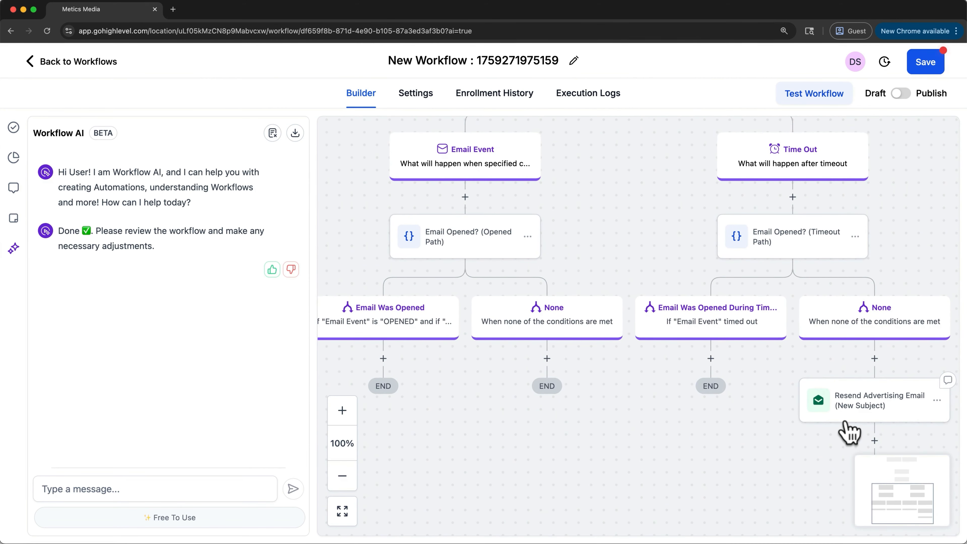
scroll(849, 433, "up", 5)
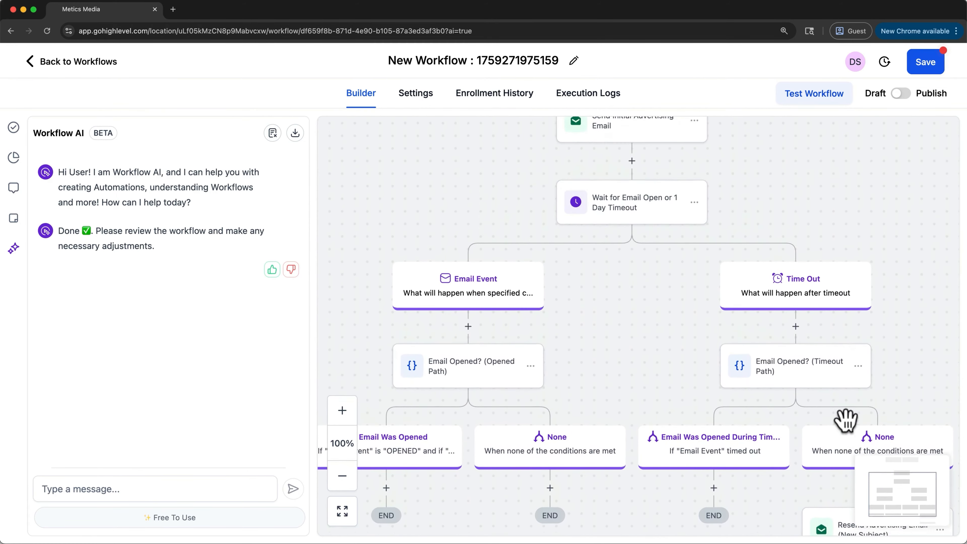
scroll(845, 419, "up", 5)
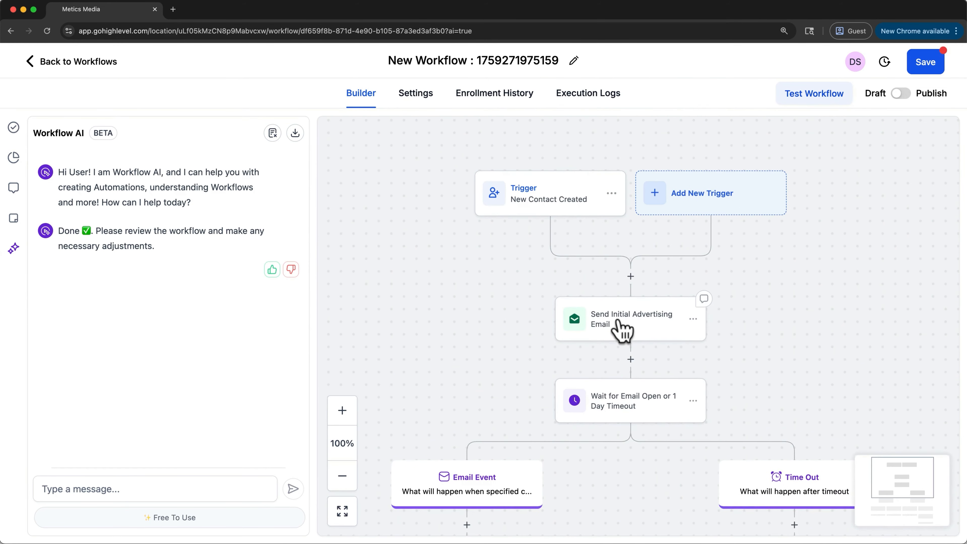
Assign the Advertising template to the Send Initial Advertising Email action and save the action
left_click(625, 332)
scroll(726, 416, "down", 2)
scroll(724, 410, "down", 4)
left_click(725, 357)
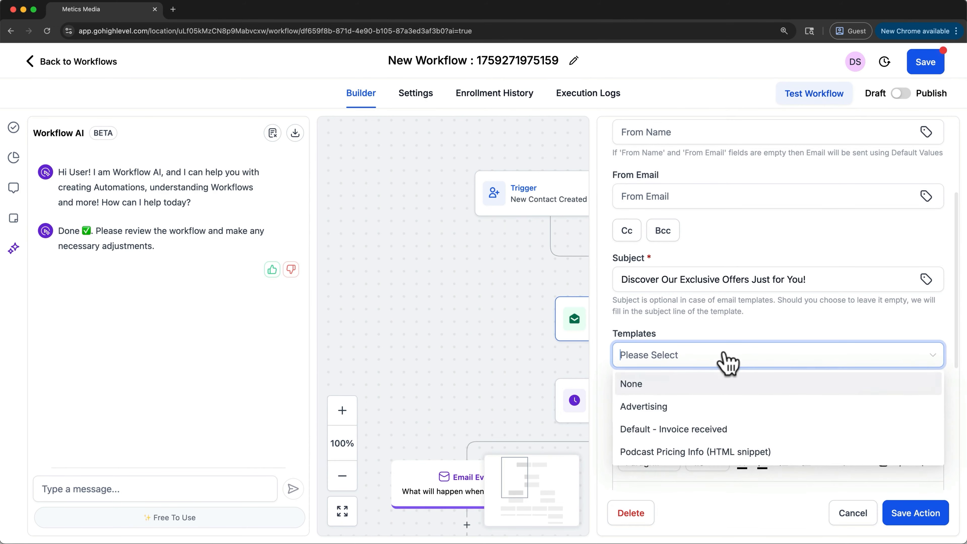
left_click(706, 406)
left_click(900, 515)
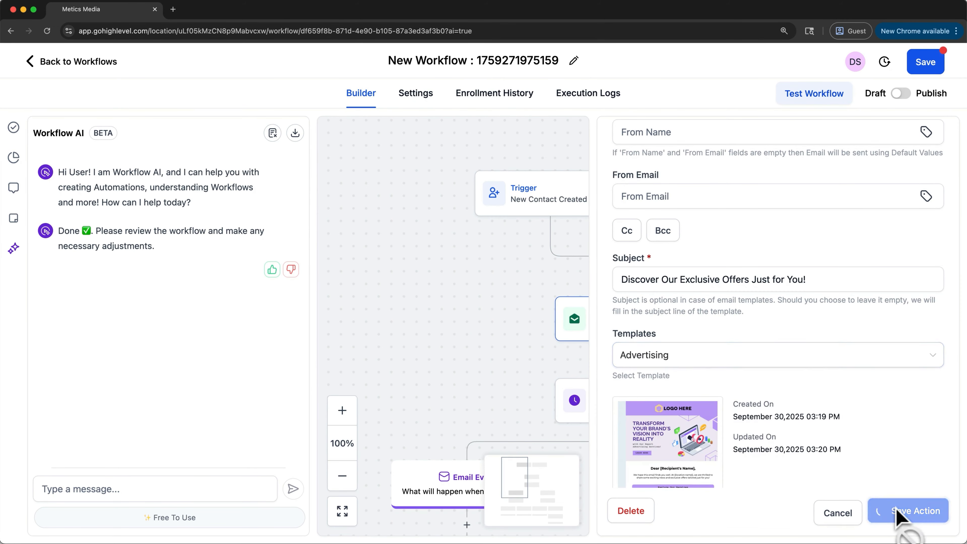
Open the New Contact Created trigger and view the available trigger types, keeping Contact Created
left_click(544, 190)
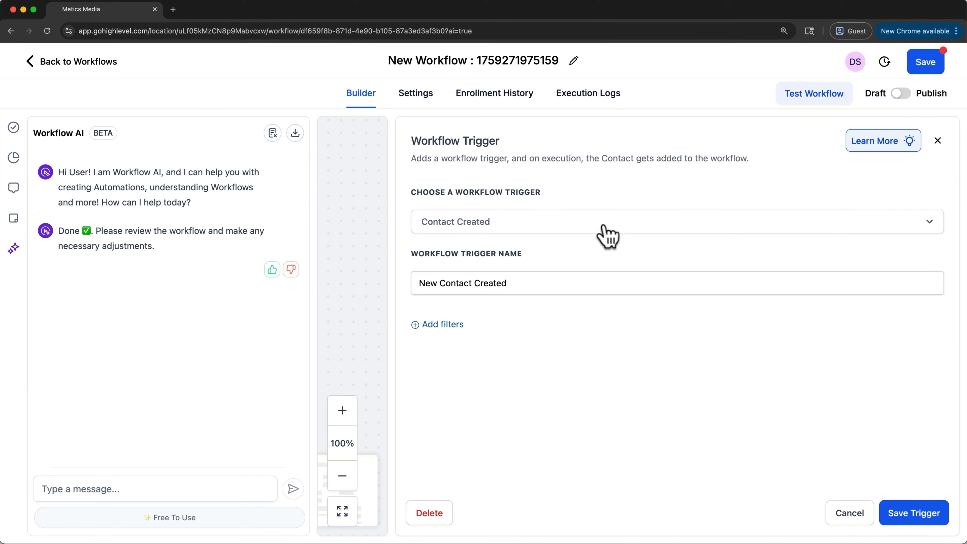
left_click(606, 229)
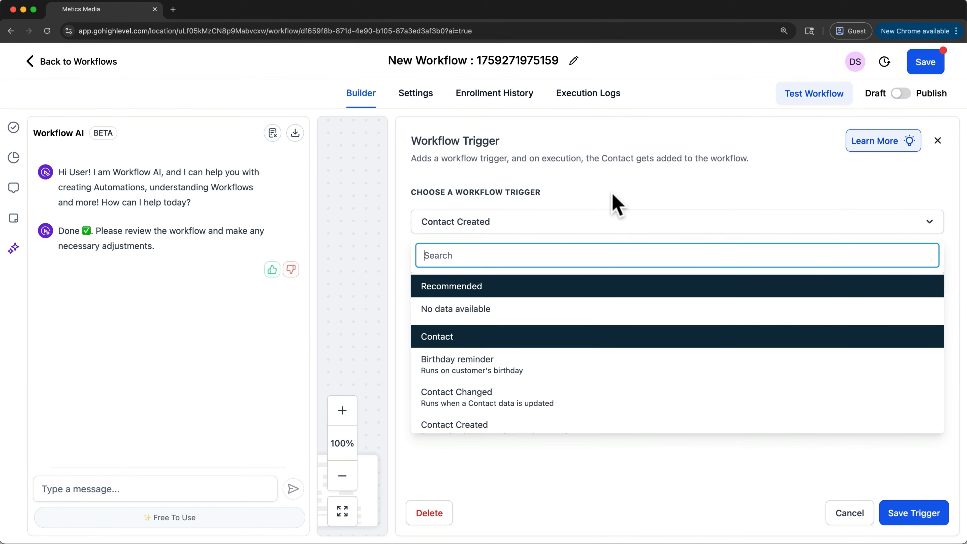
left_click(615, 223)
Add a filter to the Contact Created trigger for Has Tag equals to sponsor potential, and save the trigger
left_click(462, 323)
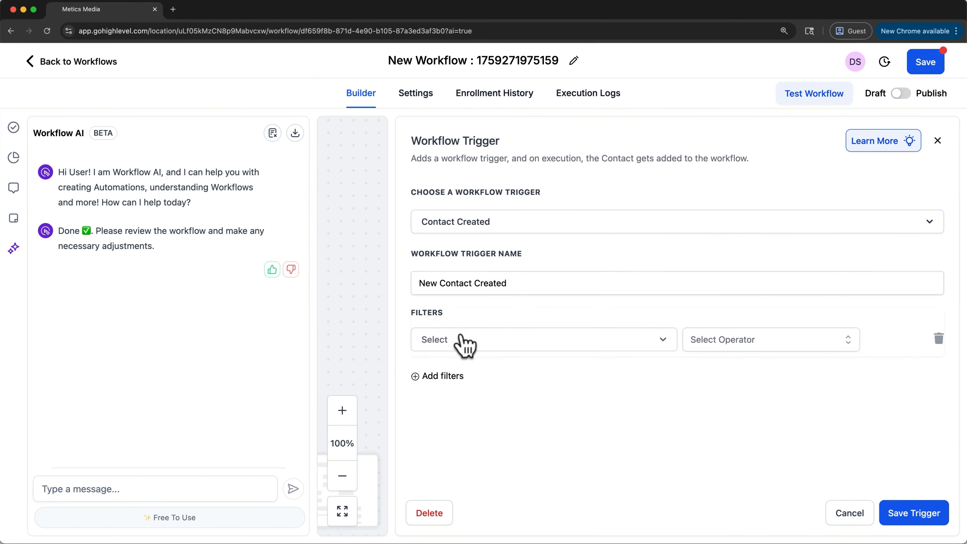
left_click(462, 340)
scroll(473, 410, "down", 1)
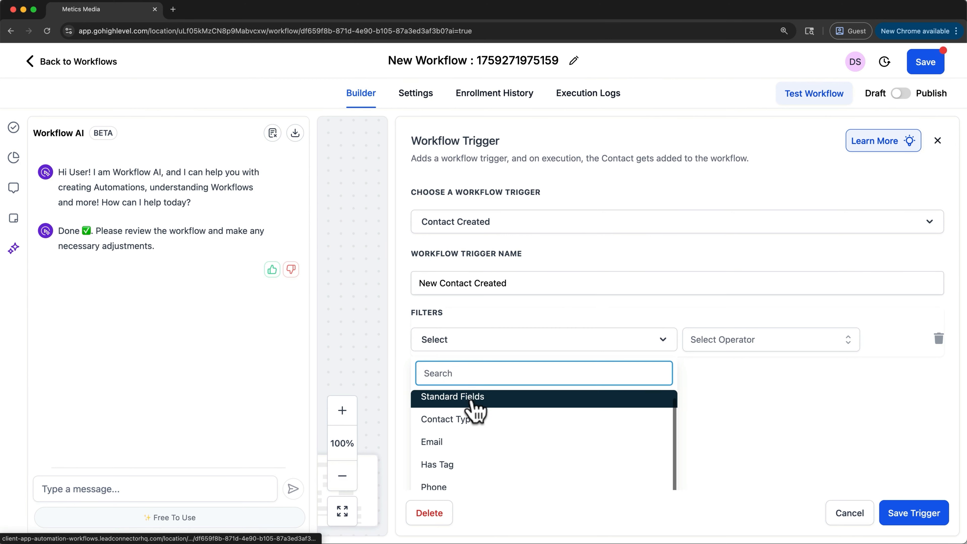
left_click(460, 468)
left_click(734, 343)
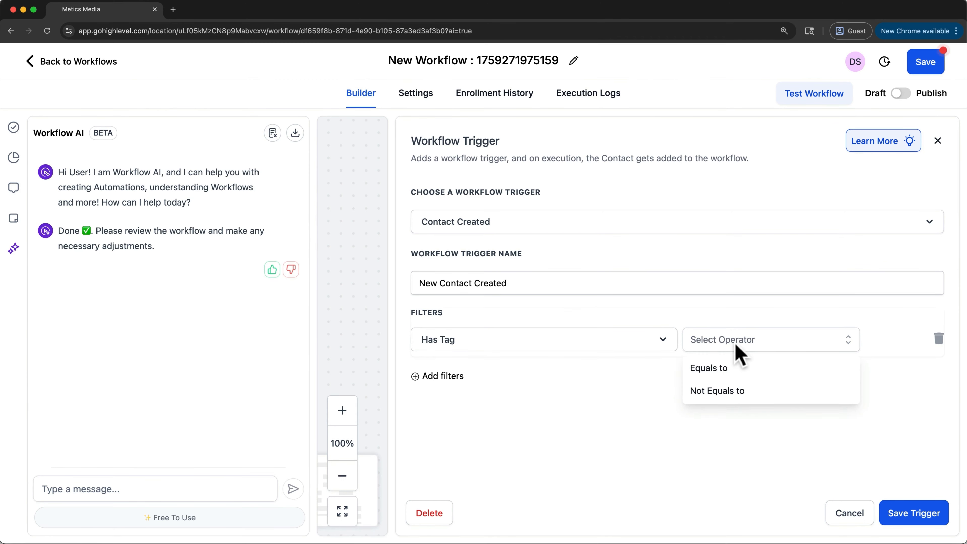
left_click(730, 368)
left_click(764, 345)
scroll(777, 427, "down", 3)
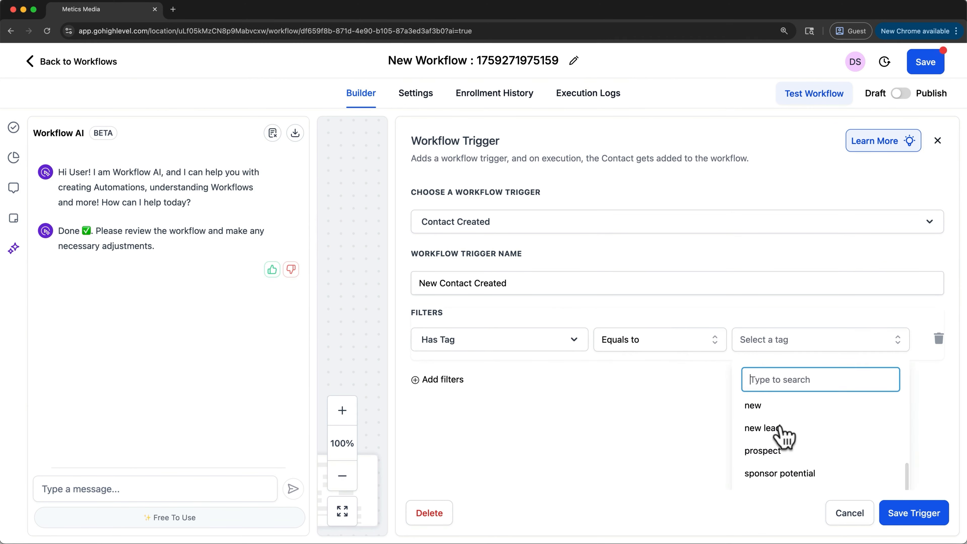
left_click(780, 480)
left_click(703, 421)
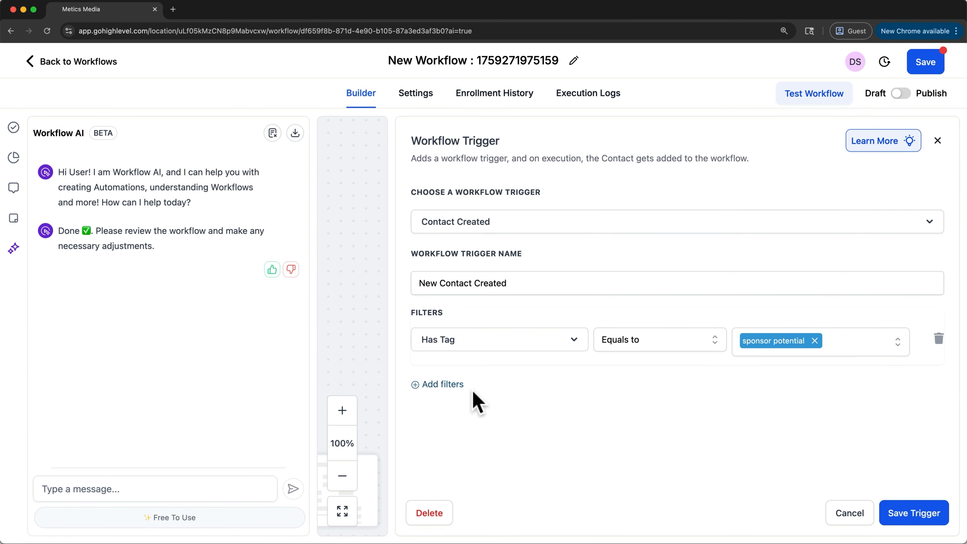
left_click(918, 514)
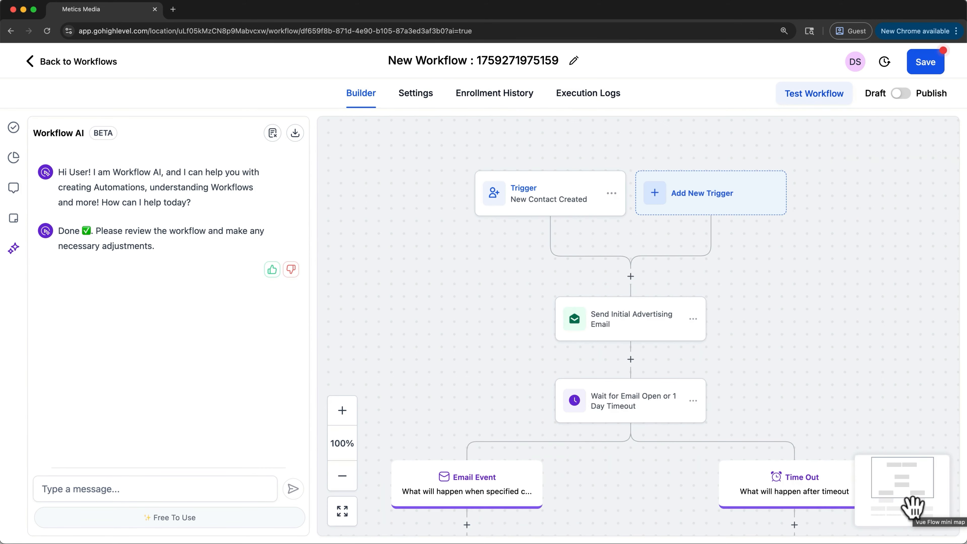
Save the generated workflow, return to the workflow list and open Global Workflow Settings
left_click(926, 62)
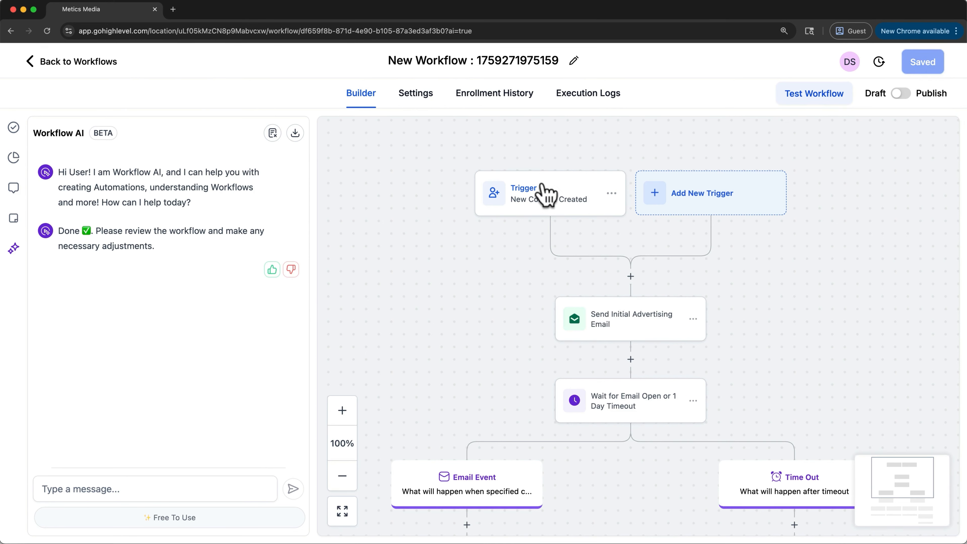
left_click(102, 61)
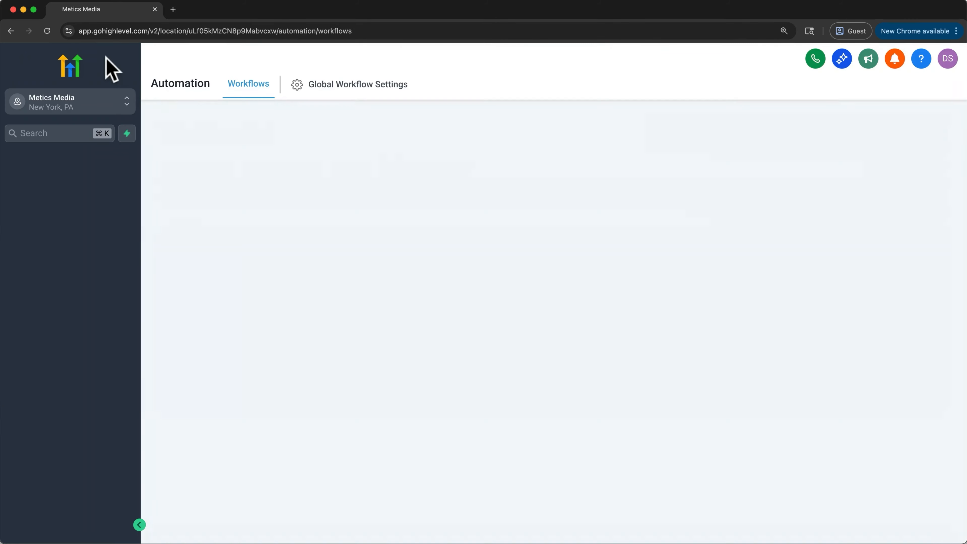
left_click(366, 98)
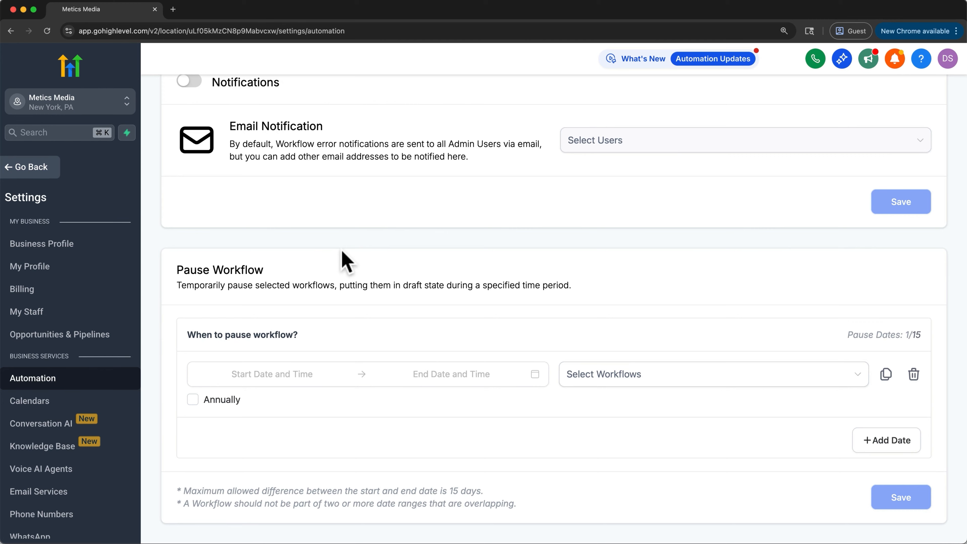